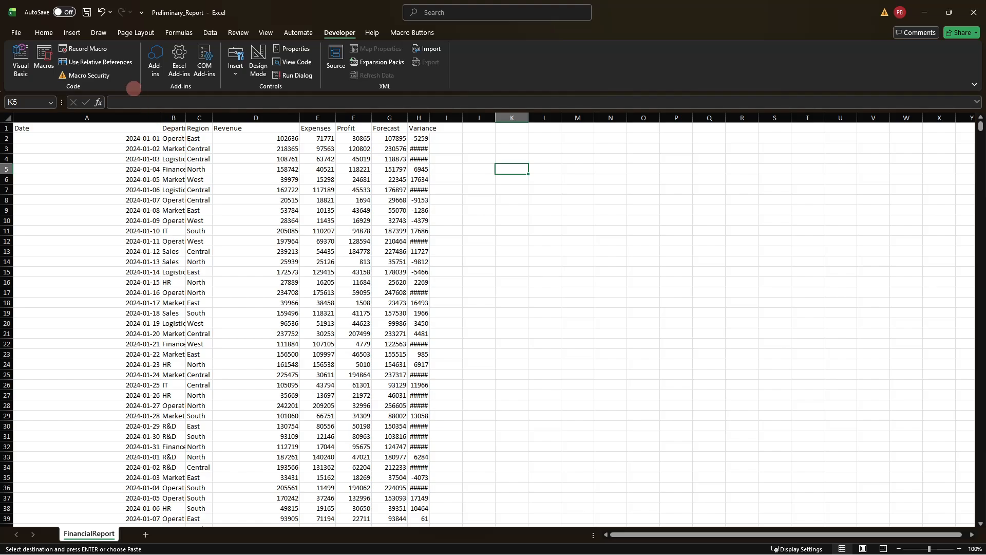
# Step: Start recording a macro named ReportFormat, stored in this workbook
pyautogui.click(87, 49)
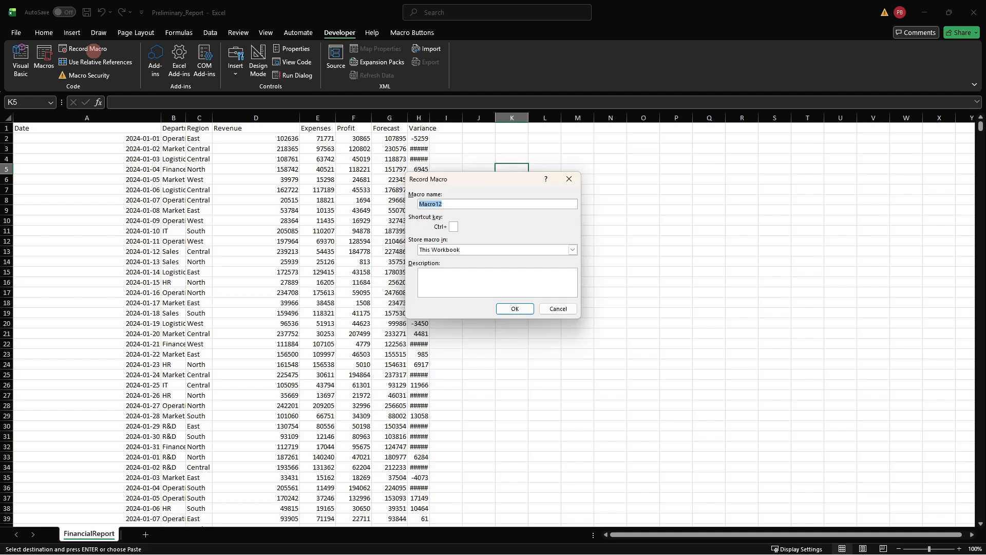
pyautogui.write('ReportFormat')
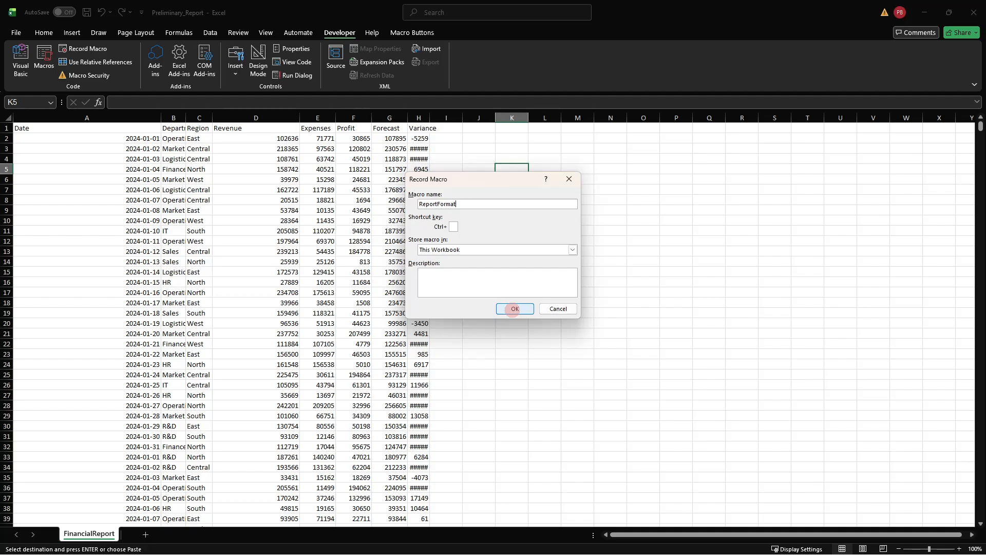
pyautogui.click(515, 308)
# Step: Make the header text in row 1 dark blue and bold
pyautogui.click(7, 127)
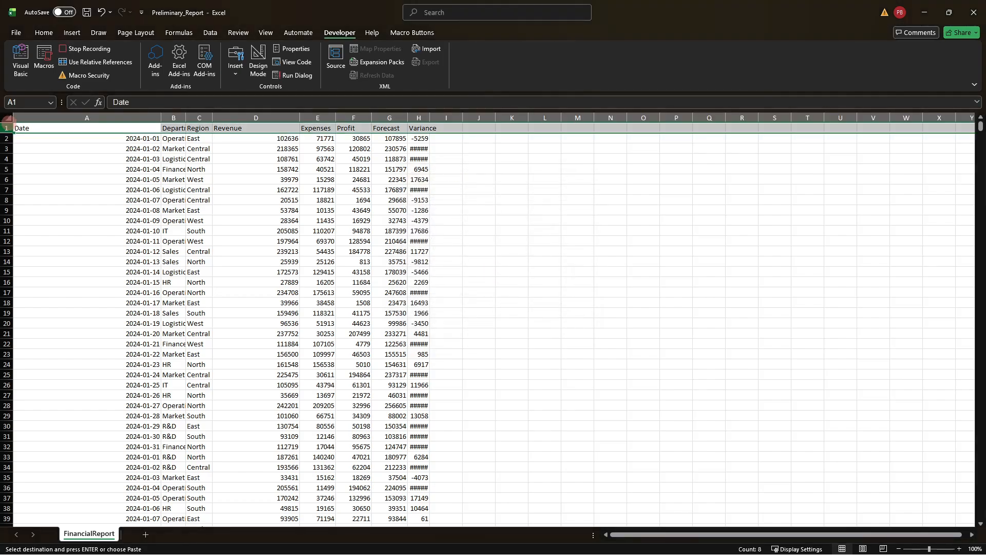
pyautogui.click(44, 32)
pyautogui.click(197, 70)
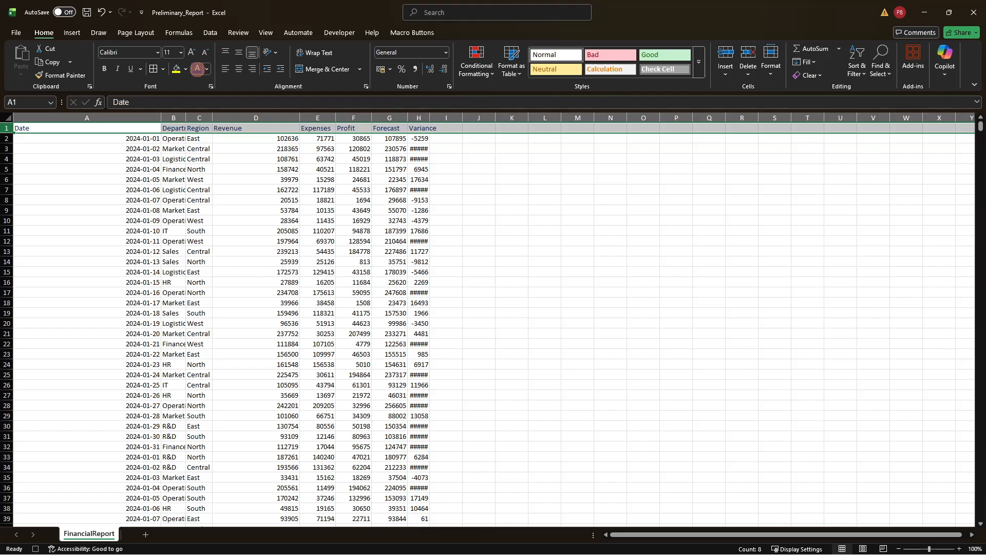
pyautogui.hotkey('ctrl', 'b')
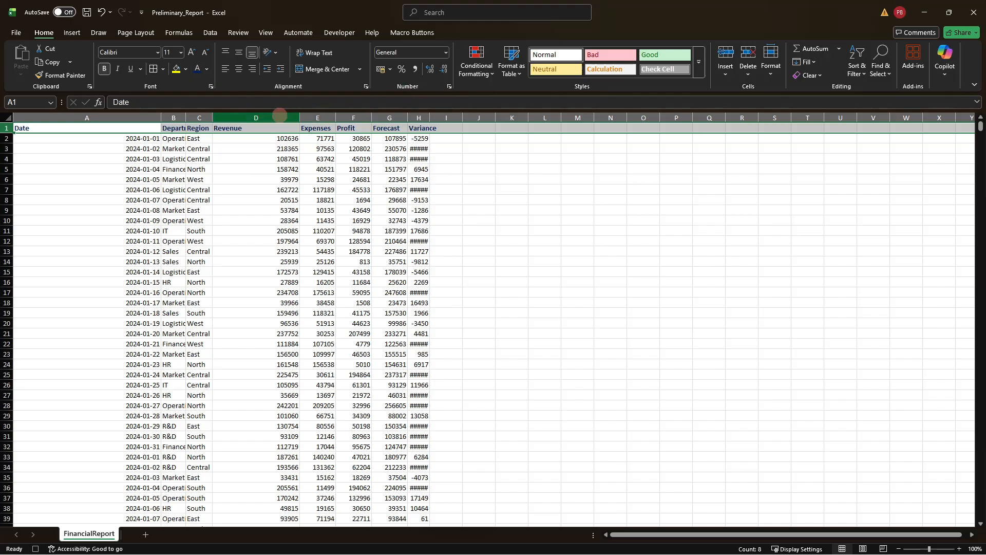
# Step: Format the Revenue through Variance columns as numbers with thousands separators and two decimals, and the Date column as Short Date
pyautogui.moveTo(282, 118); pyautogui.dragTo(416, 118)
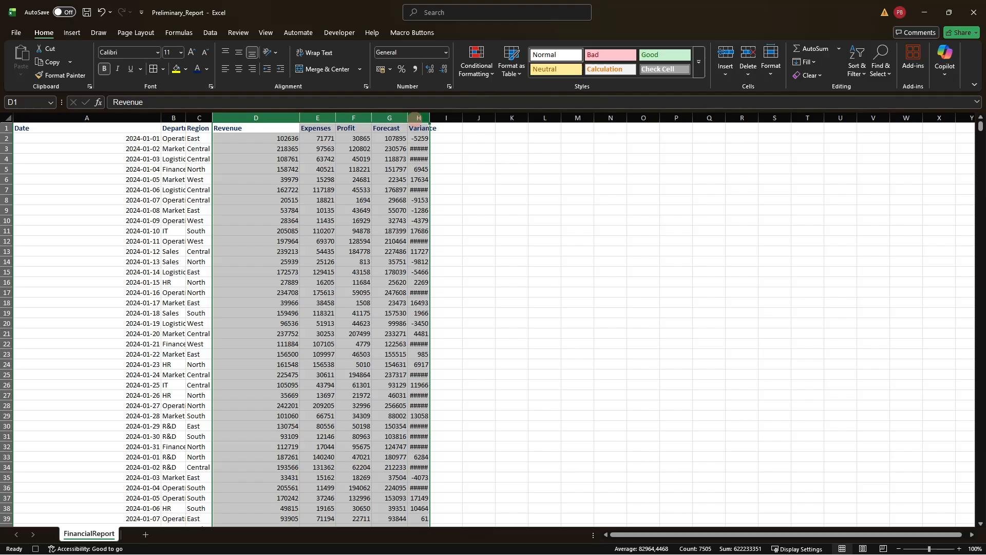
pyautogui.hotkey('ctrl', 'shift', '1')
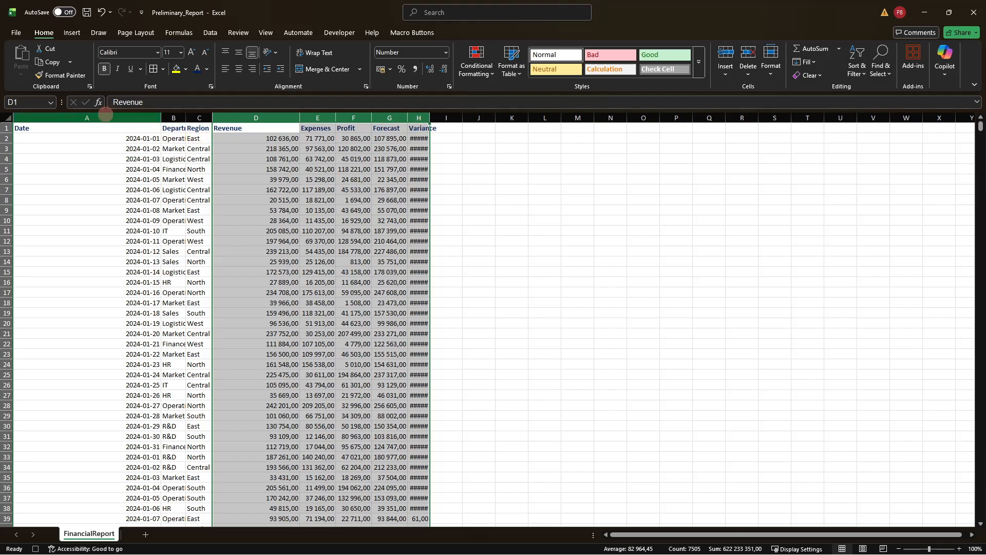
pyautogui.click(105, 117)
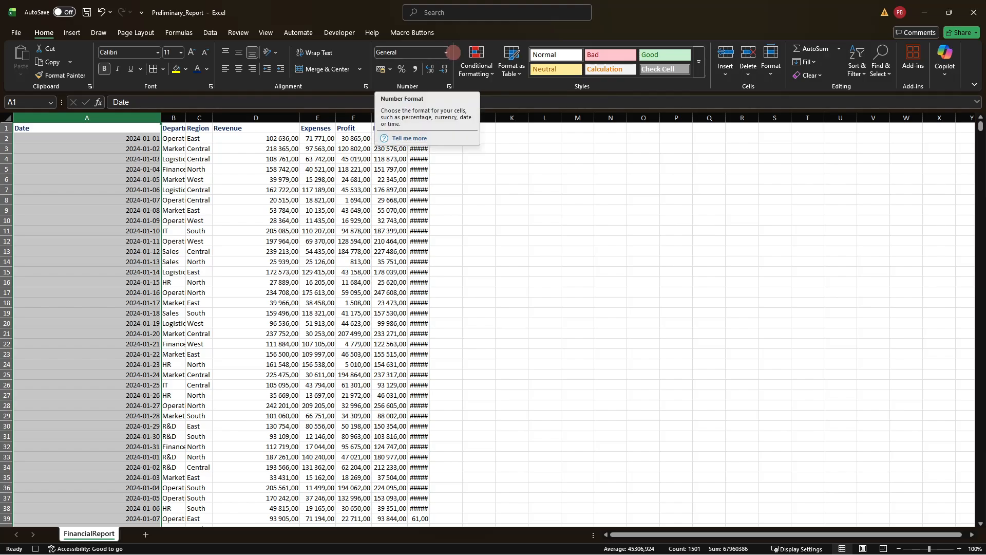
pyautogui.click(446, 52)
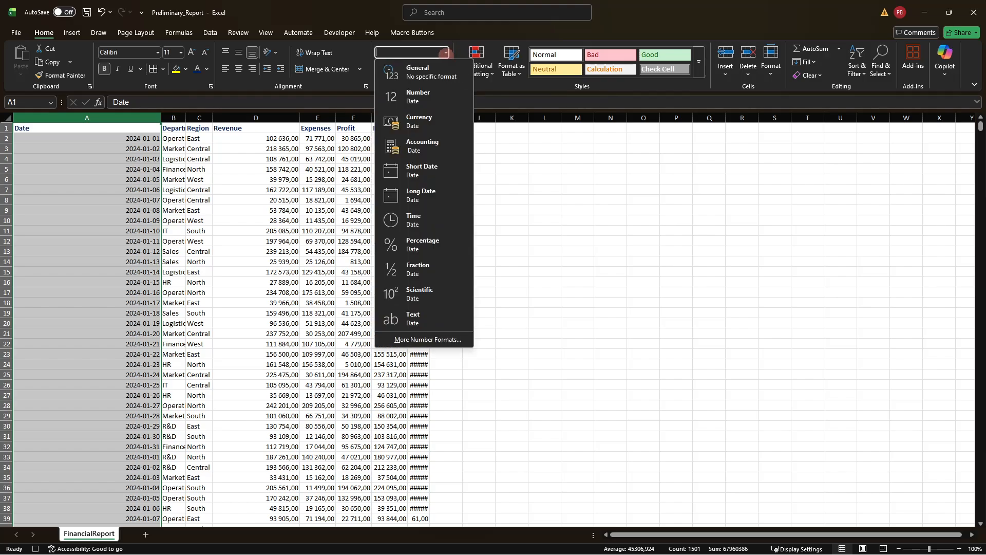
pyautogui.click(435, 171)
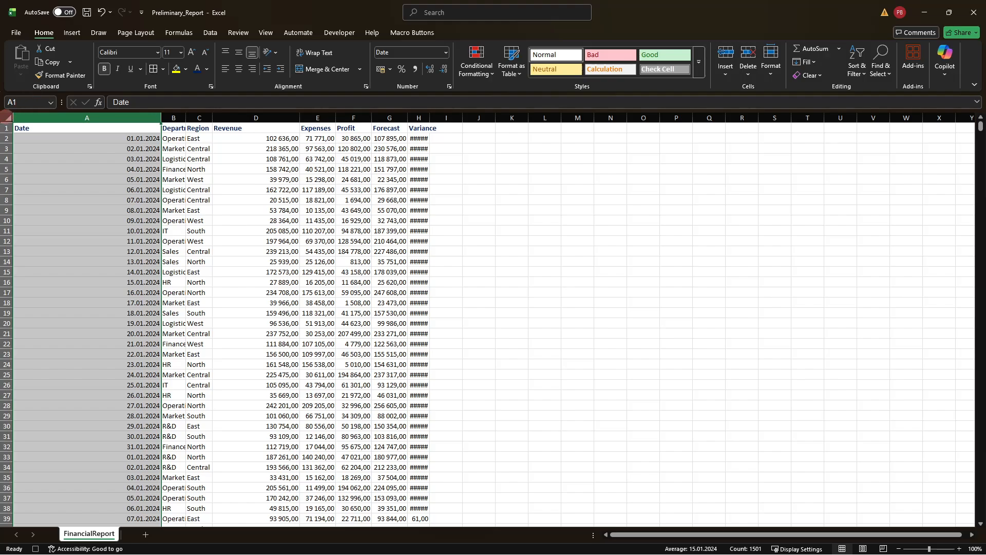
# Step: AutoFit the column widths across the whole worksheet
pyautogui.click(7, 116)
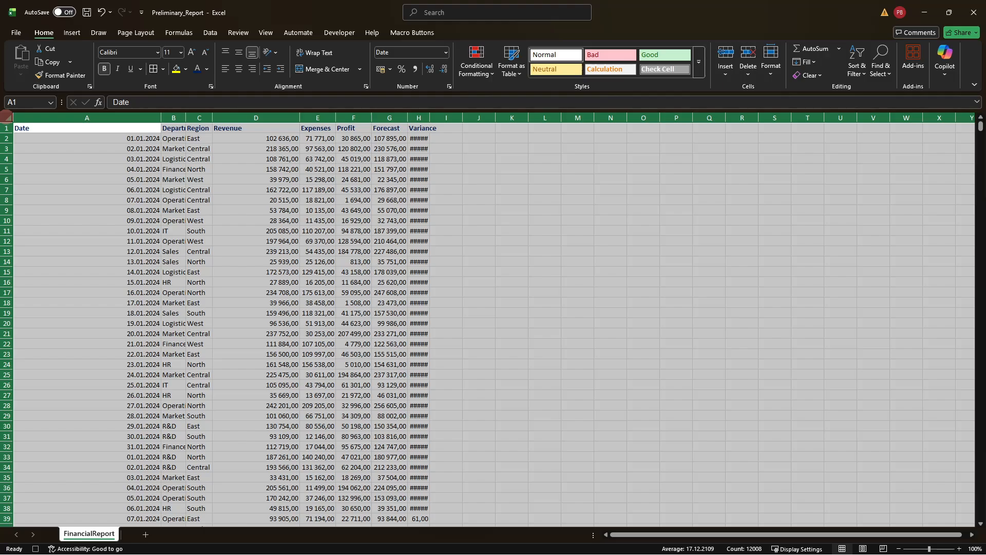
pyautogui.click(771, 75)
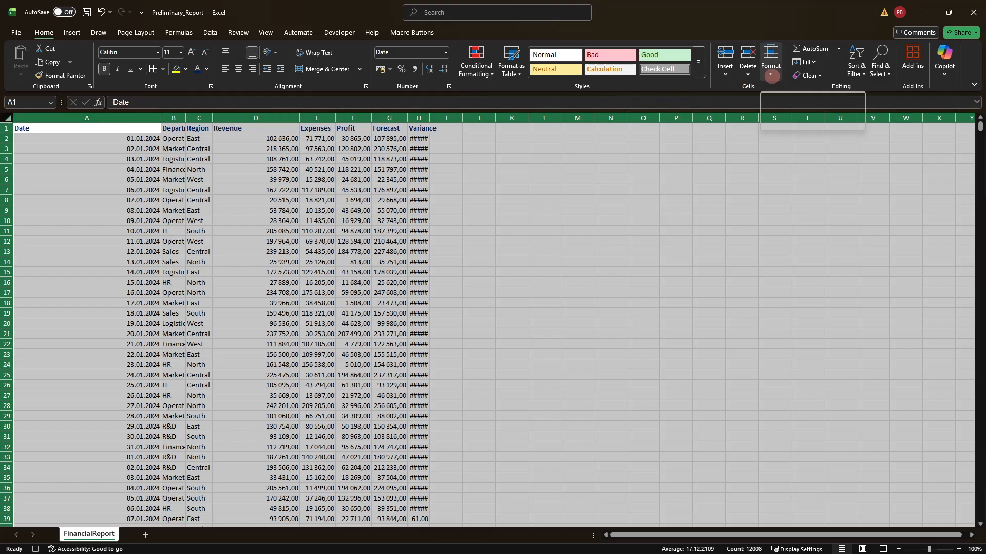
pyautogui.click(771, 76)
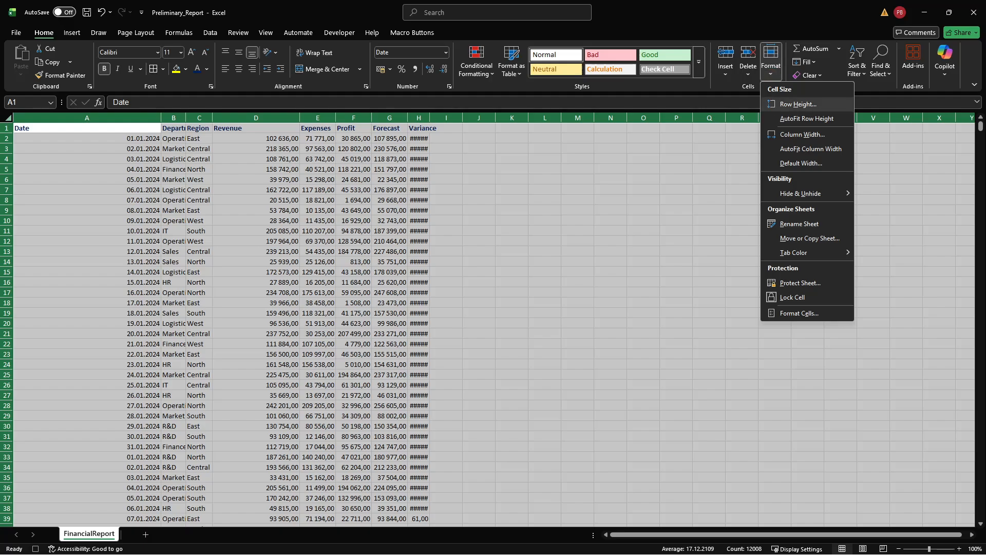
pyautogui.click(811, 149)
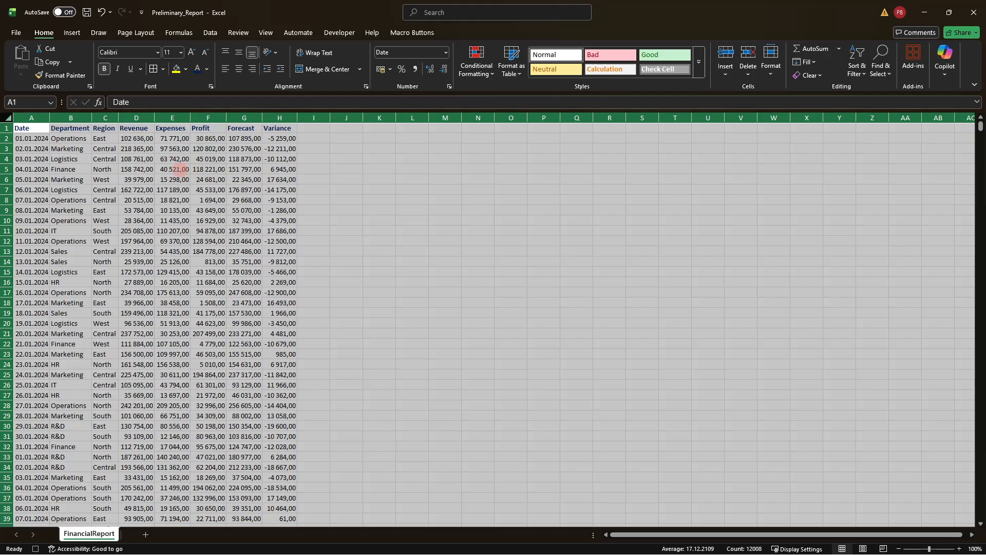
# Step: Add borders around all cells of the report's data range, including the headers
pyautogui.click(180, 169)
pyautogui.hotkey('ctrl', 'a')
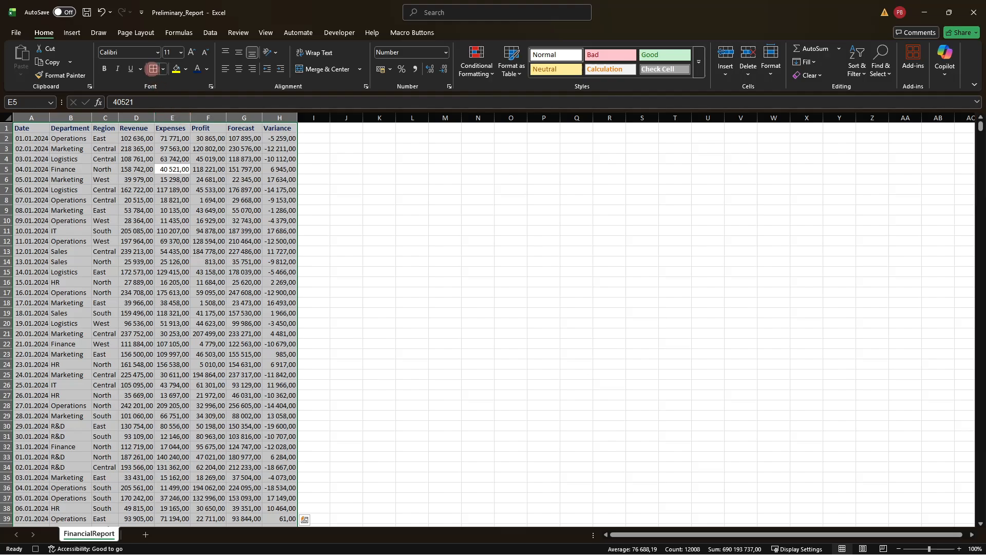
pyautogui.click(153, 68)
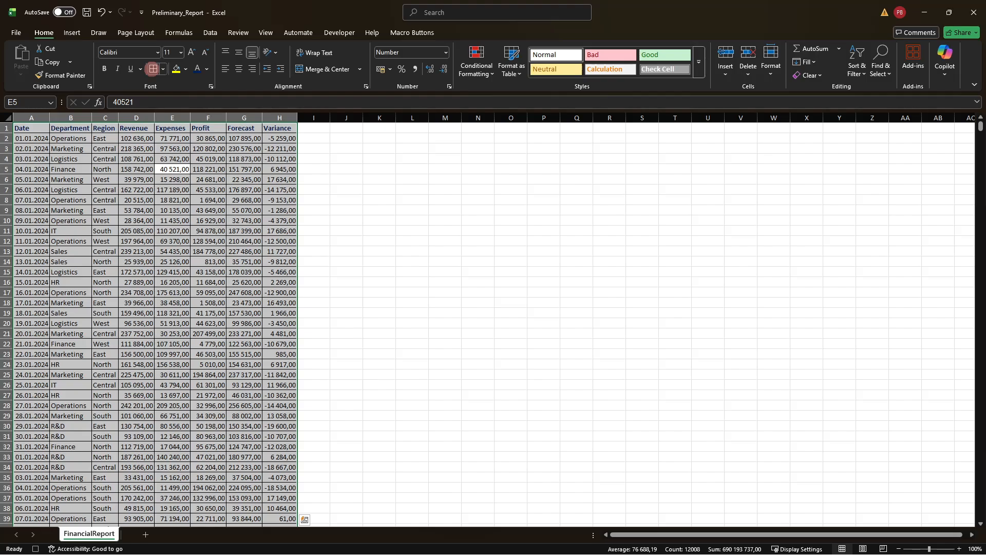
# Step: Apply the Green - White - Red color scale to the Variance column and stop recording the macro
pyautogui.click(279, 118)
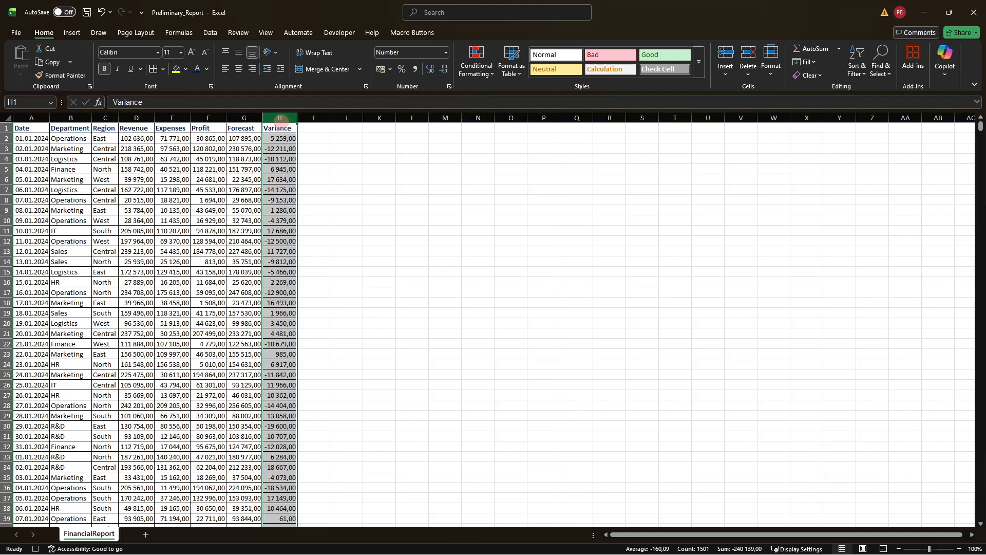
pyautogui.click(477, 64)
pyautogui.moveTo(501, 160)
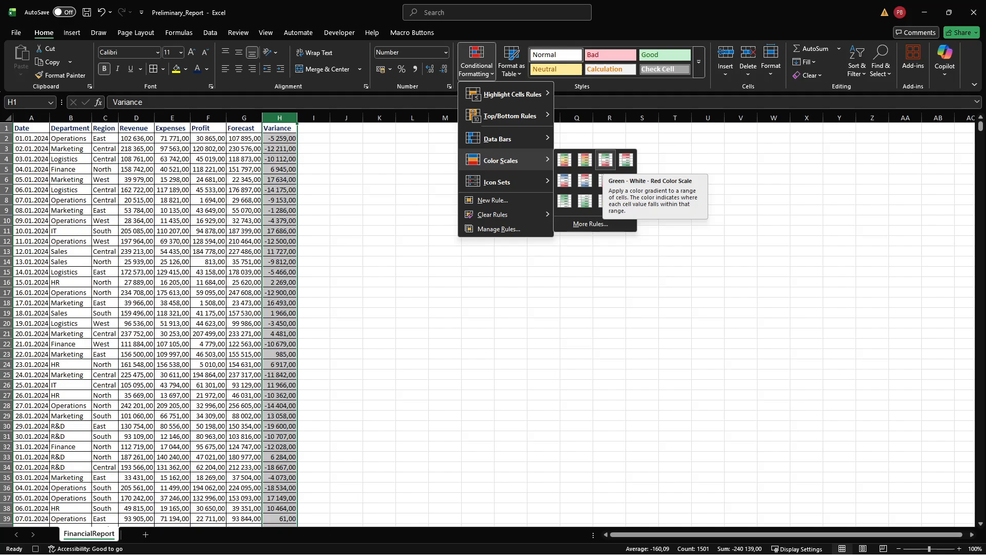
pyautogui.click(605, 161)
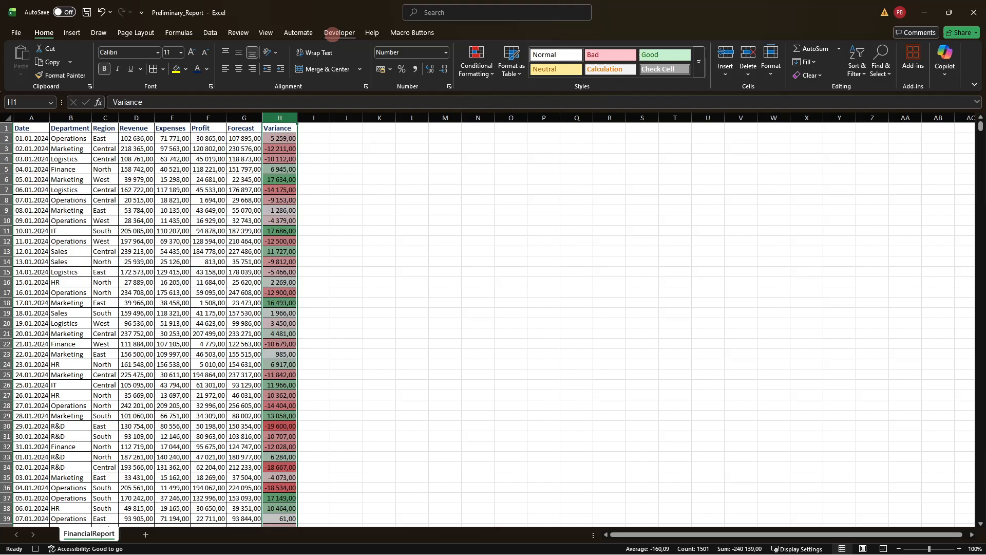
pyautogui.click(333, 32)
pyautogui.click(88, 48)
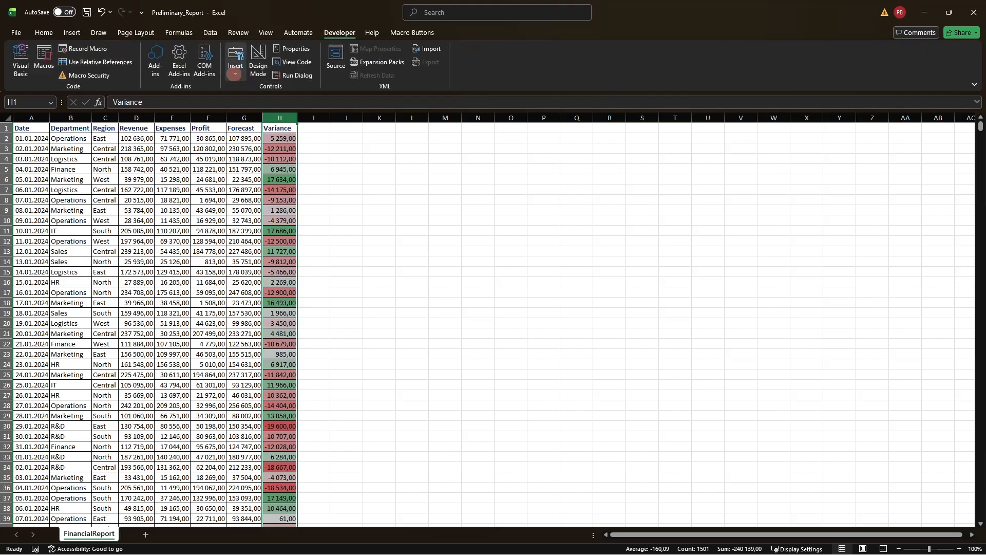
# Step: Draw a form control button over about cells L4:N6 and assign the ReportFormat macro to it
pyautogui.click(235, 73)
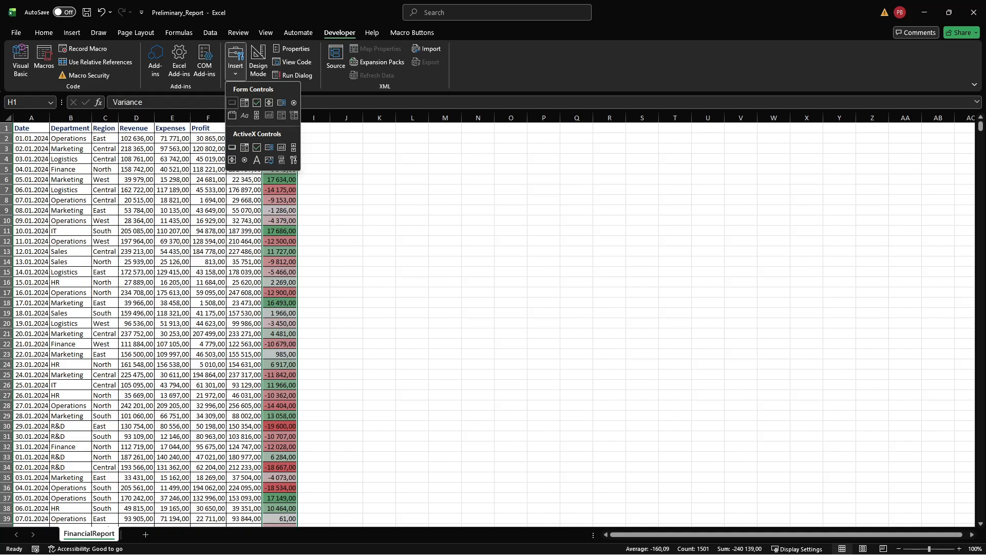
pyautogui.click(232, 102)
pyautogui.moveTo(390, 149); pyautogui.dragTo(485, 184)
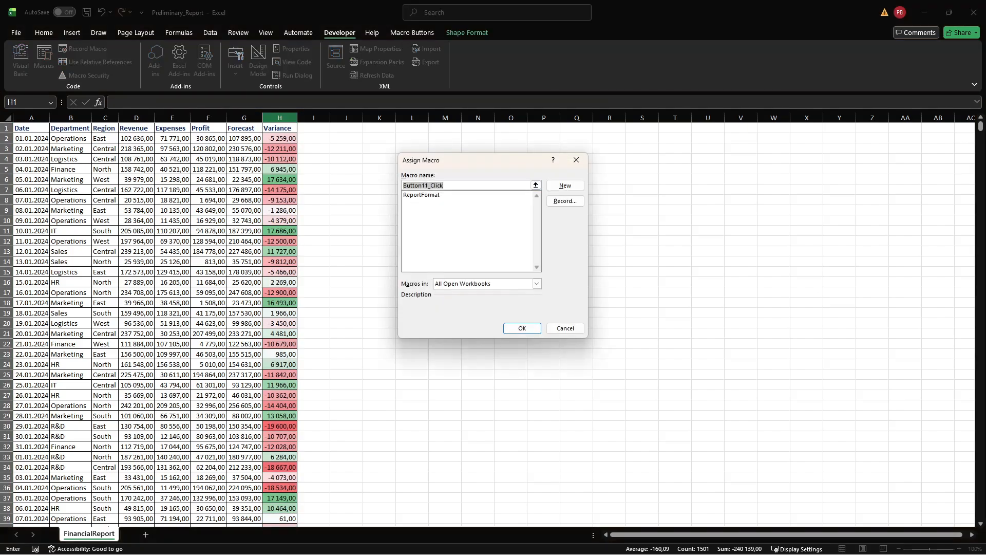
pyautogui.doubleClick(465, 194)
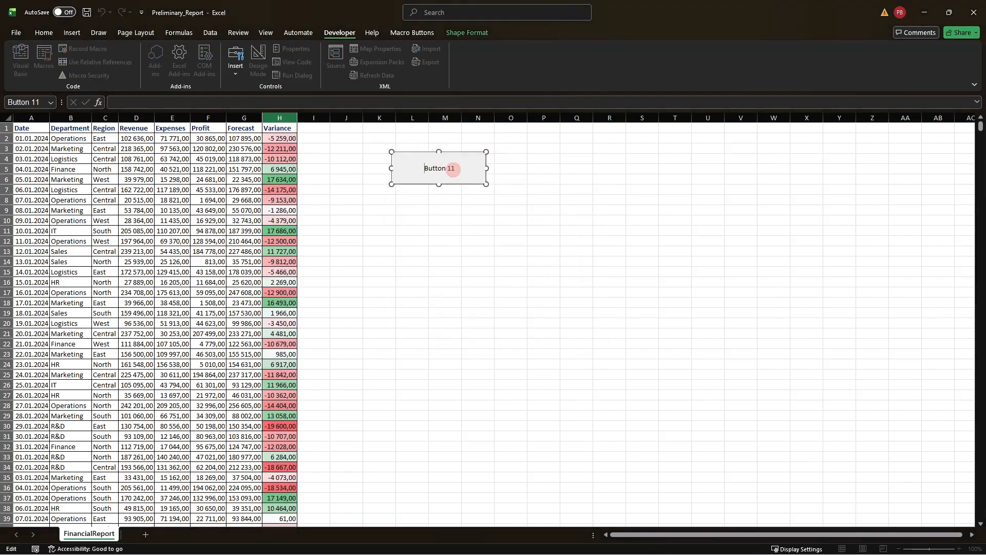
# Step: Replace the new button's caption with ReportFormat
pyautogui.press('Delete')
pyautogui.press('Delete')
pyautogui.press('Delete')
pyautogui.press('Delete')
pyautogui.press('Delete')
pyautogui.press('Delete')
pyautogui.press('Delete')
pyautogui.press('Delete')
pyautogui.press('Delete')
pyautogui.write('ReportFormat')
pyautogui.click(576, 188)
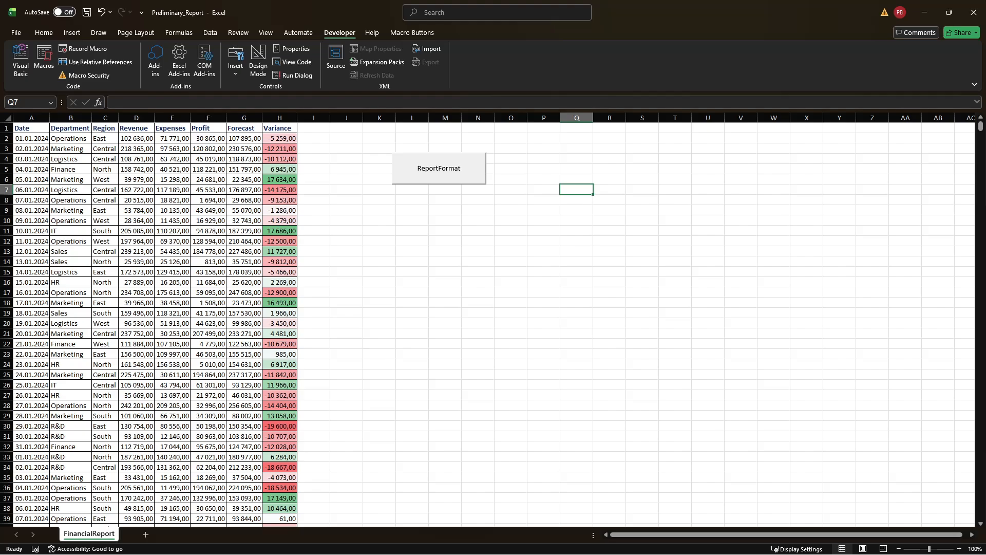
pyautogui.hotkey('alt', 'F11')
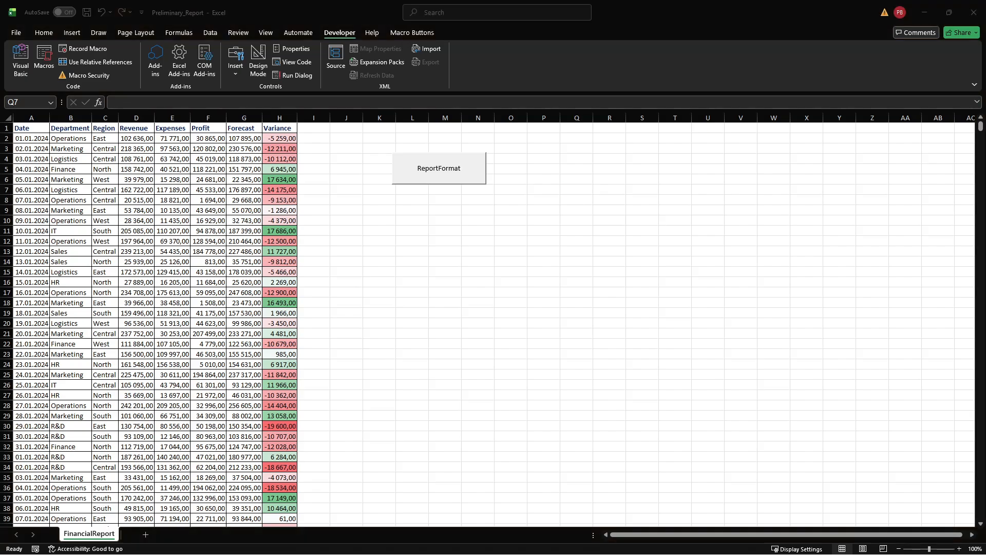
pyautogui.hotkey('alt', 'F11')
pyautogui.click(387, 230)
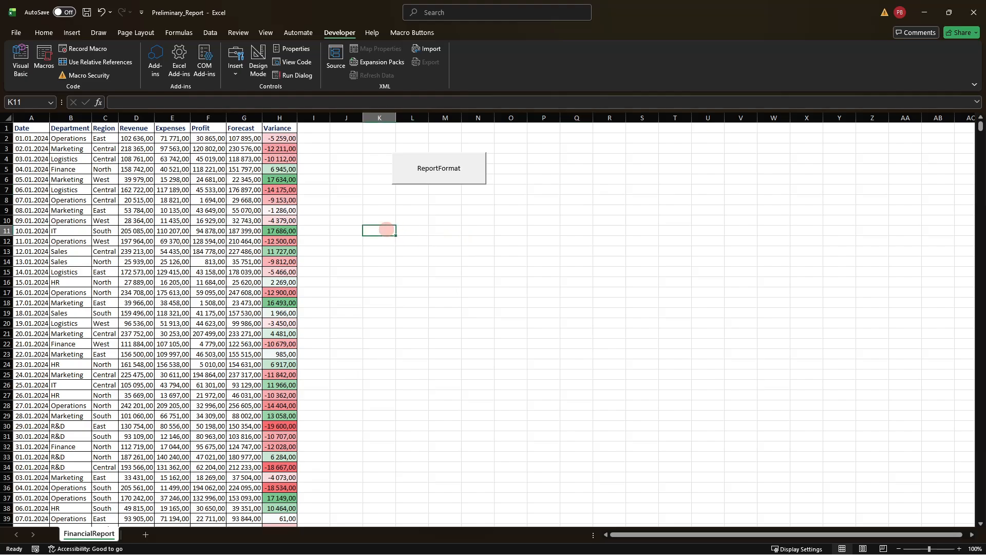
# Step: Start recording a second macro named ClearData, stored in this workbook
pyautogui.click(99, 48)
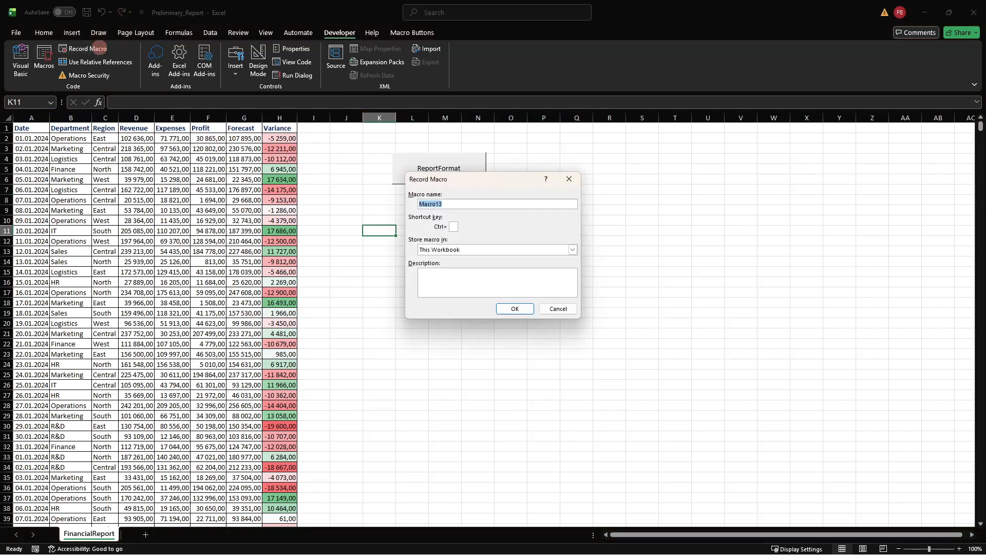
pyautogui.write('ClearData')
pyautogui.press('Return')
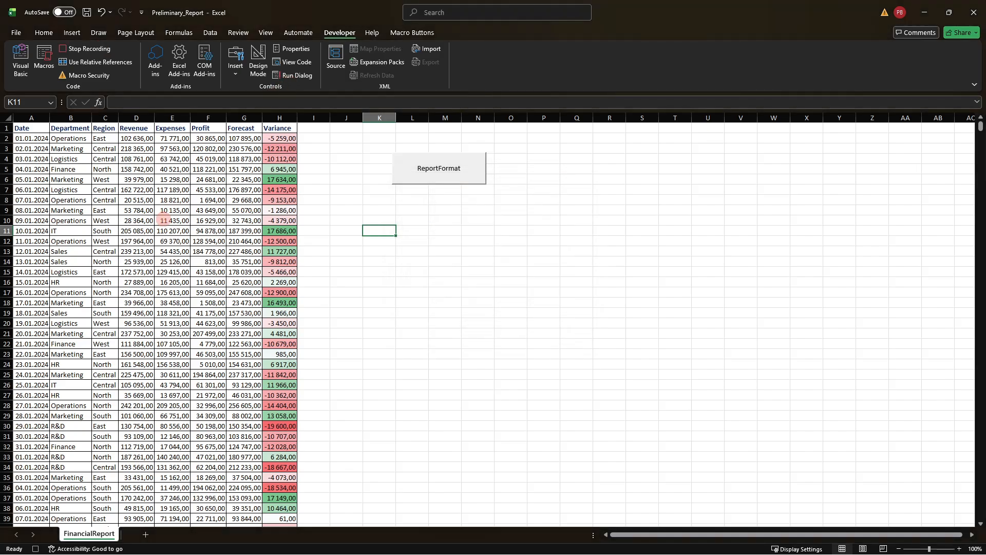
# Step: Clear all contents and formatting from the report's entire data range and stop recording the macro
pyautogui.click(170, 220)
pyautogui.hotkey('ctrl', 'a')
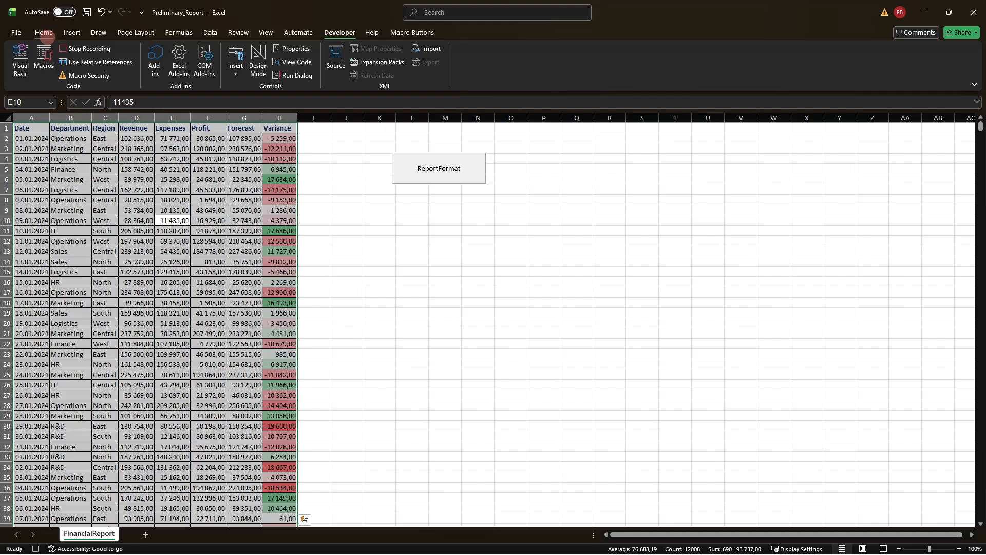
pyautogui.click(43, 32)
pyautogui.click(809, 75)
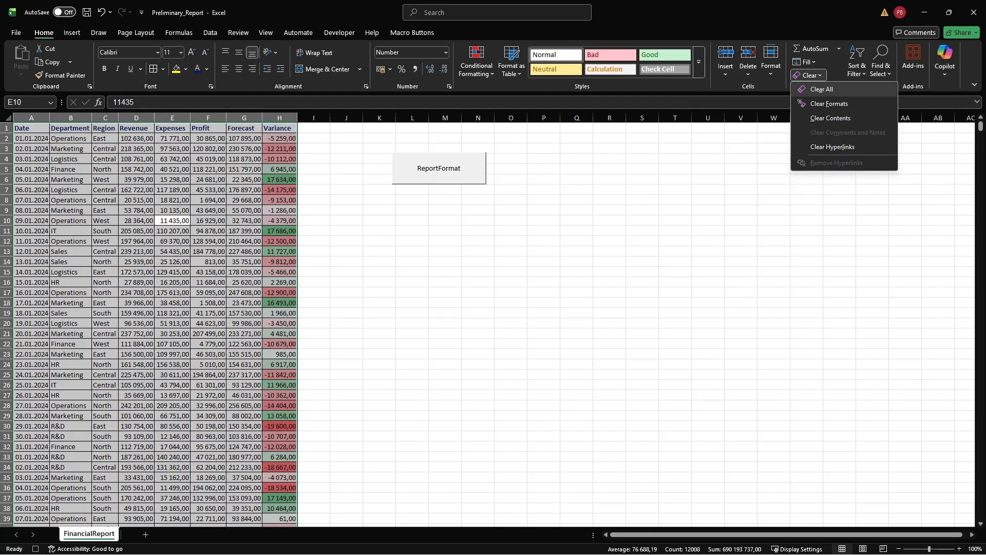
pyautogui.click(822, 89)
pyautogui.click(340, 33)
pyautogui.click(86, 49)
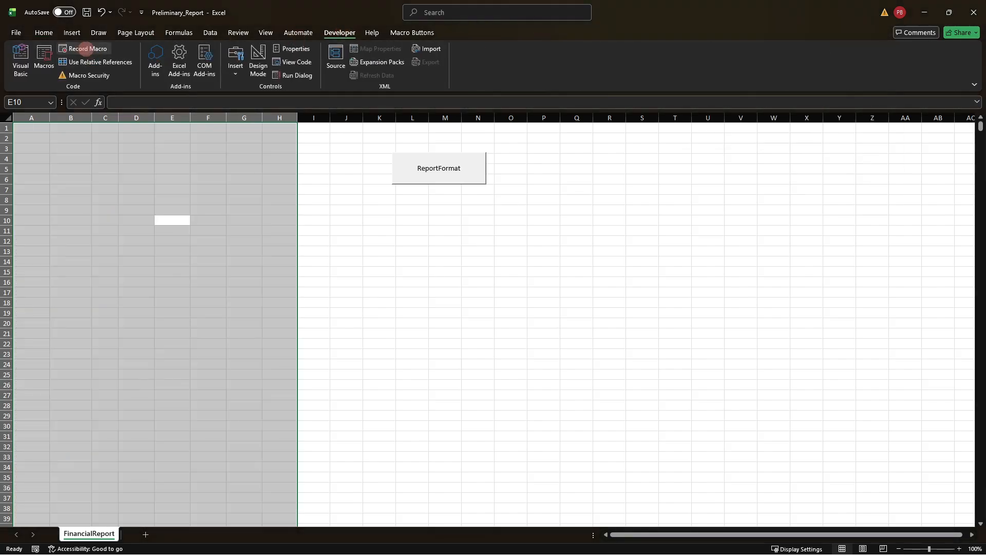
# Step: Draw a second form control button below the ReportFormat button, over about cells L9:N11, and assign the ClearData macro to it
pyautogui.click(236, 72)
pyautogui.click(232, 102)
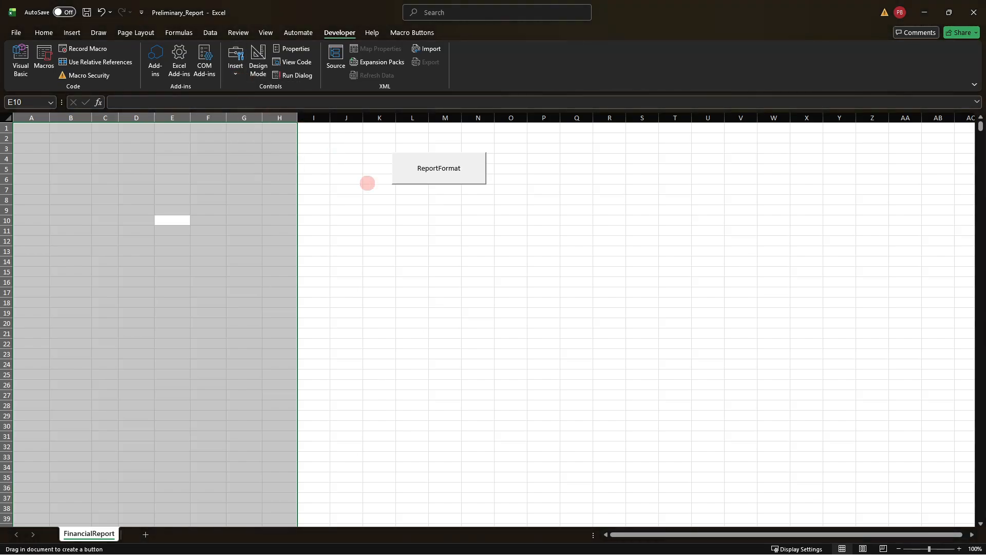
pyautogui.moveTo(393, 204); pyautogui.dragTo(482, 235)
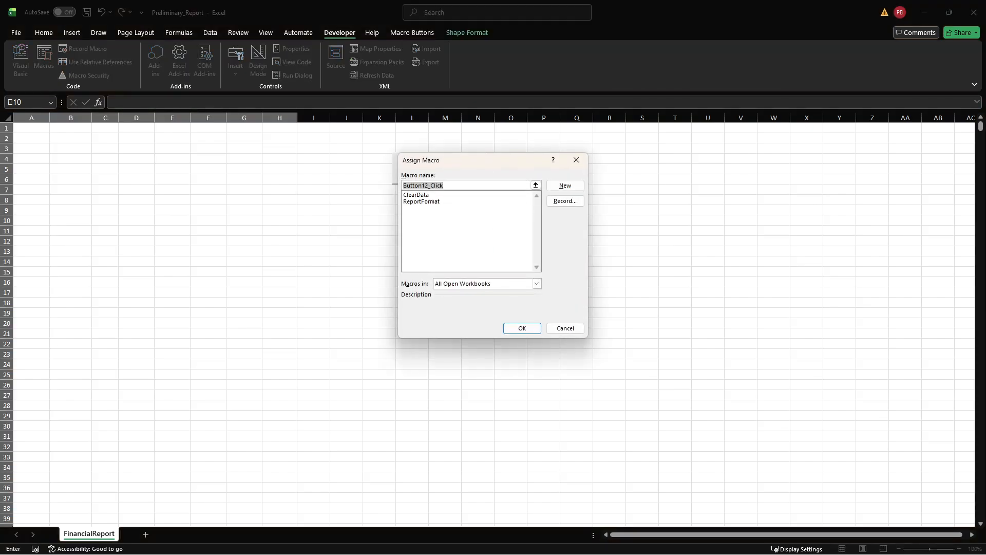
pyautogui.doubleClick(439, 195)
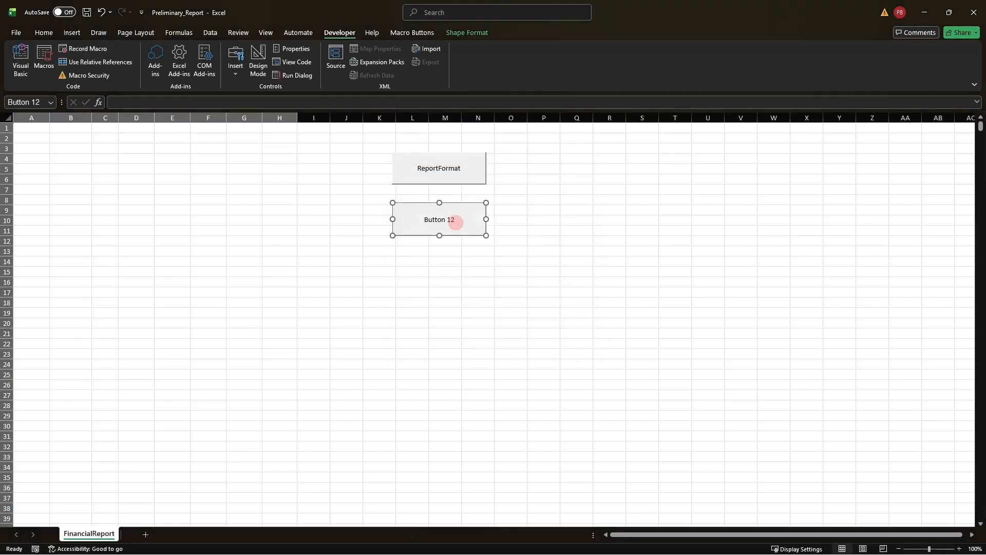
# Step: Replace the second button's caption with ClearData and deselect the button
pyautogui.click(451, 220)
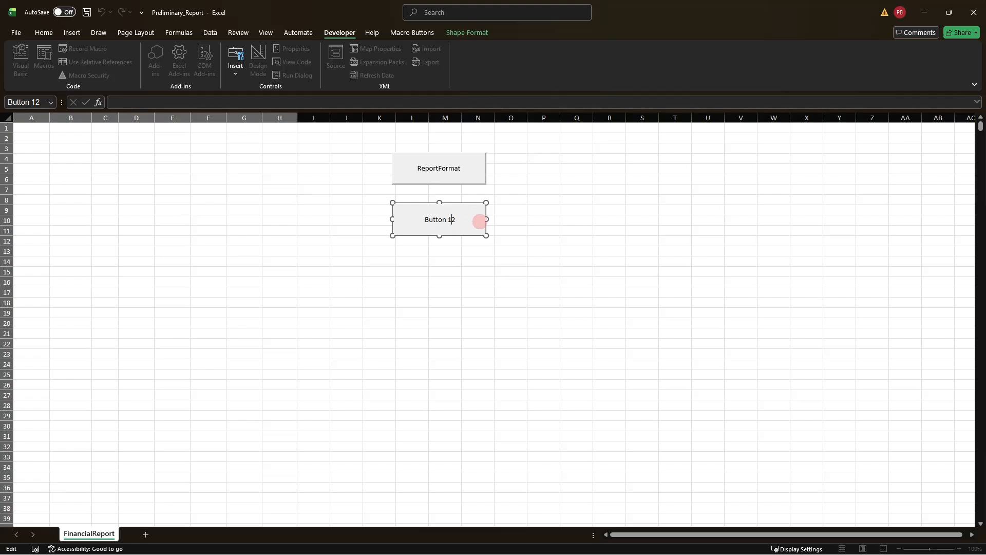
pyautogui.press('Delete')
pyautogui.press('BackSpace')
pyautogui.press('BackSpace')
pyautogui.press('BackSpace')
pyautogui.press('BackSpace')
pyautogui.press('BackSpace')
pyautogui.press('BackSpace')
pyautogui.press('BackSpace')
pyautogui.press('BackSpace')
pyautogui.write('ClearData')
pyautogui.click(573, 219)
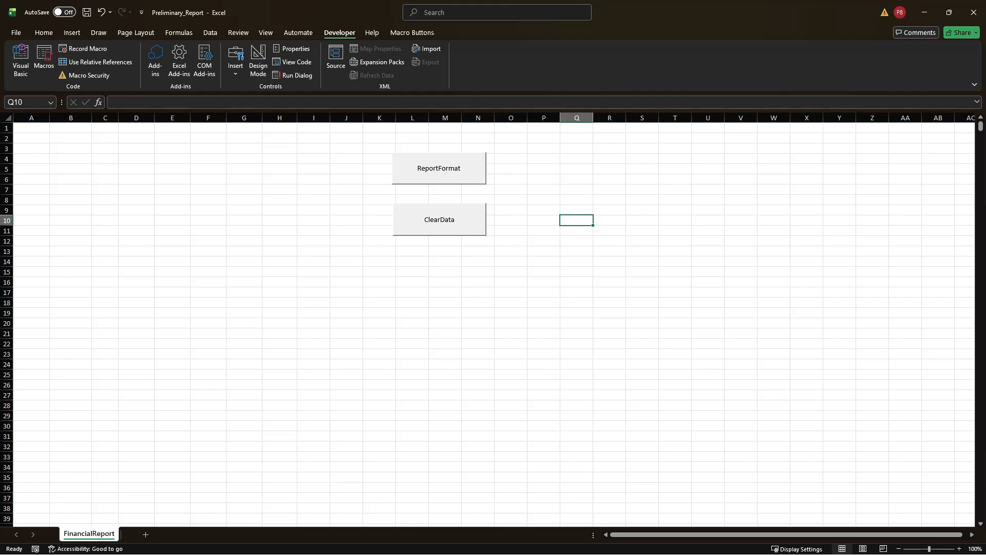
# Step: Copy the raw report data from the other open window and paste it into the FinancialReport sheet starting at cell A1
pyautogui.hotkey('alt', 'Tab')
pyautogui.hotkey('ctrl', 'c')
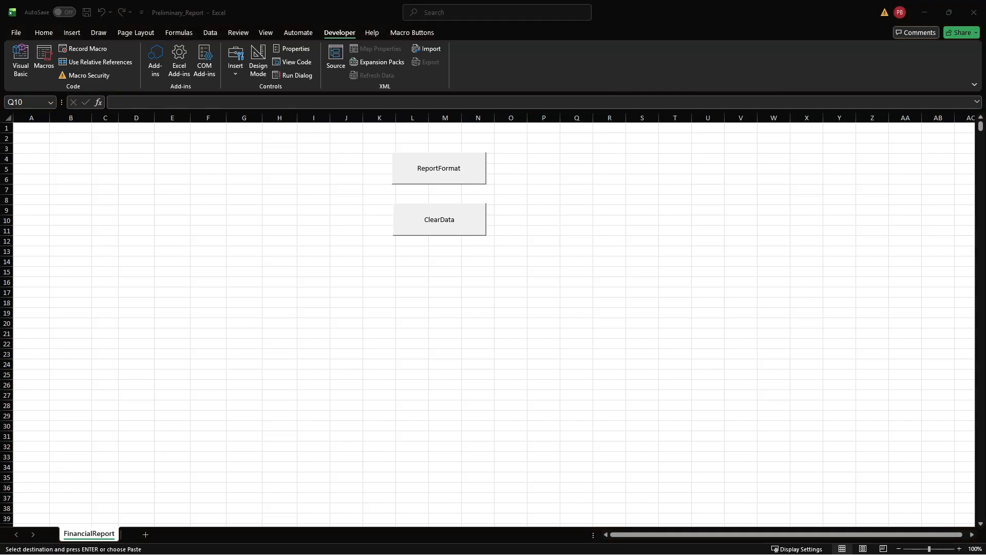
pyautogui.hotkey('alt', 'Tab')
pyautogui.click(36, 128)
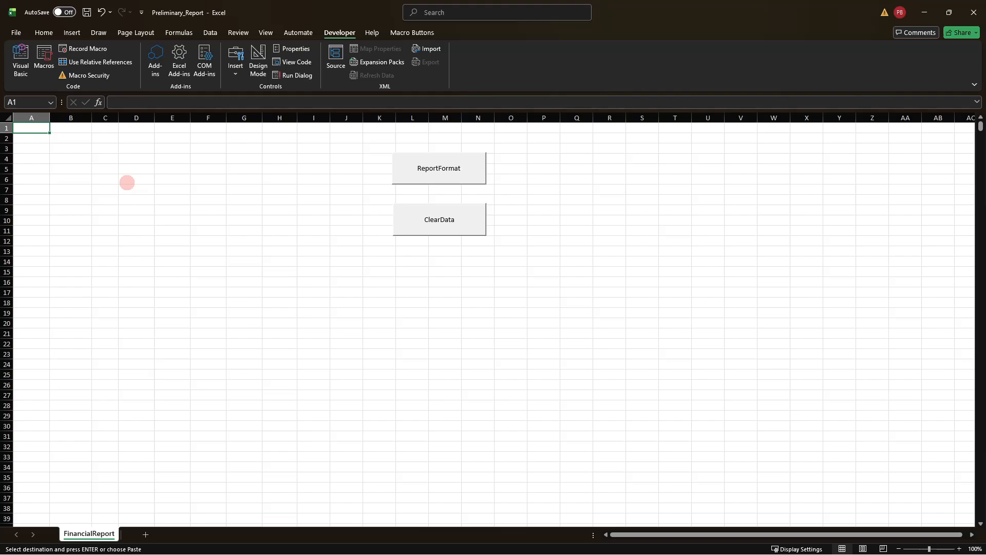
pyautogui.hotkey('ctrl', 'v')
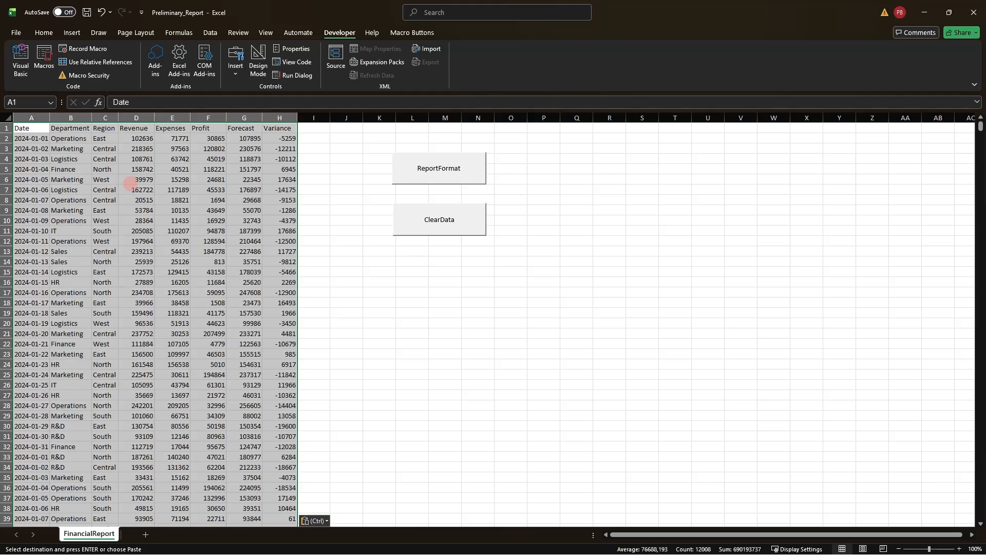
pyautogui.click(509, 293)
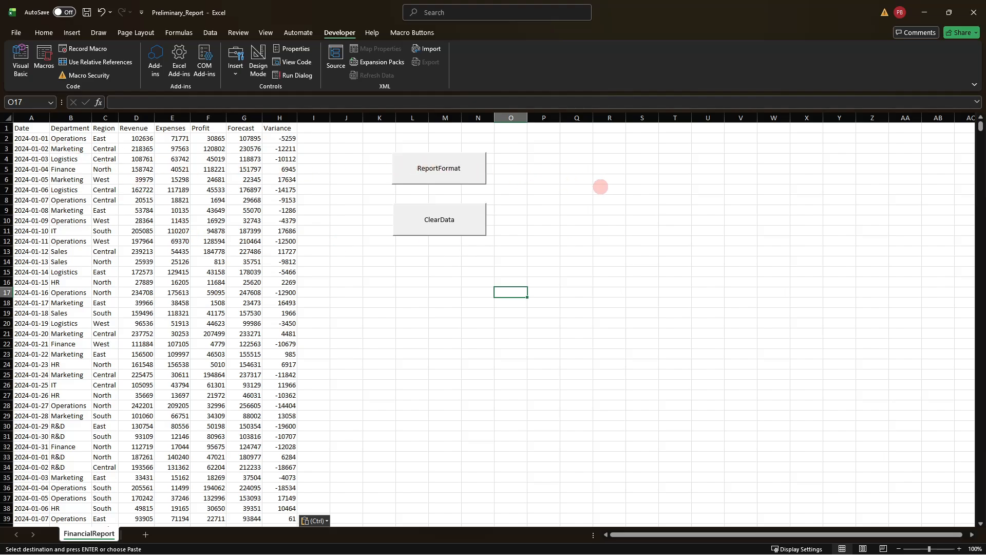
# Step: Test both macro buttons on the pasted data, running ReportFormat first and ClearData second
pyautogui.click(455, 172)
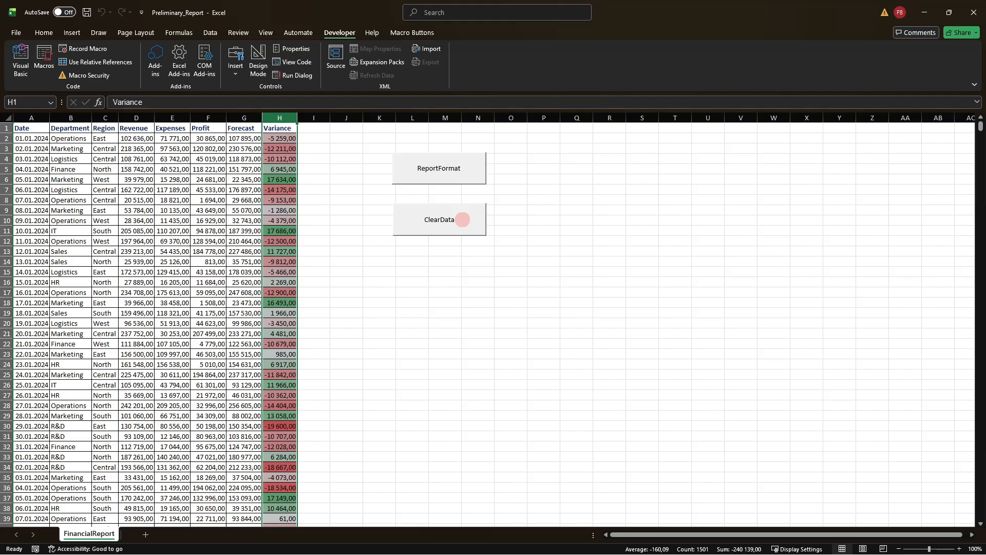
pyautogui.click(463, 219)
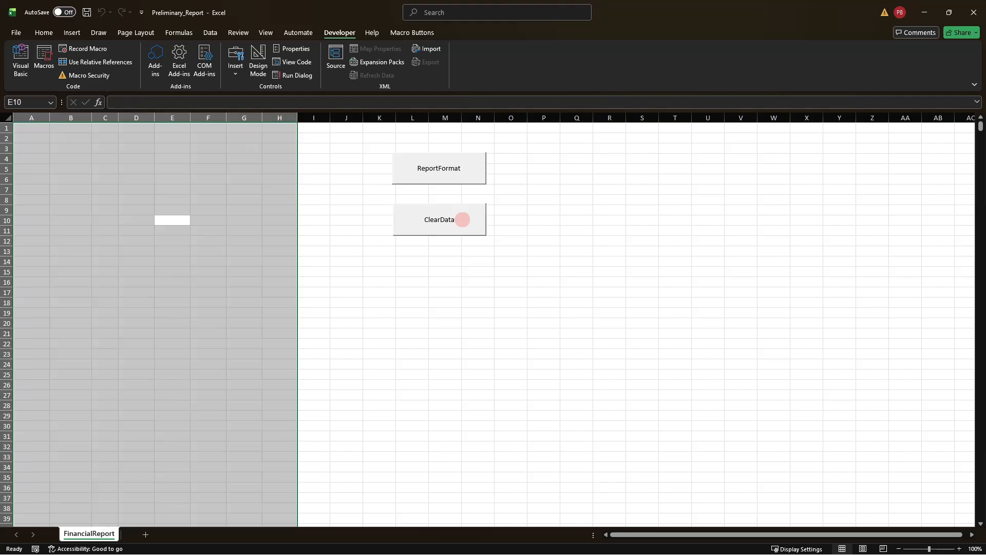